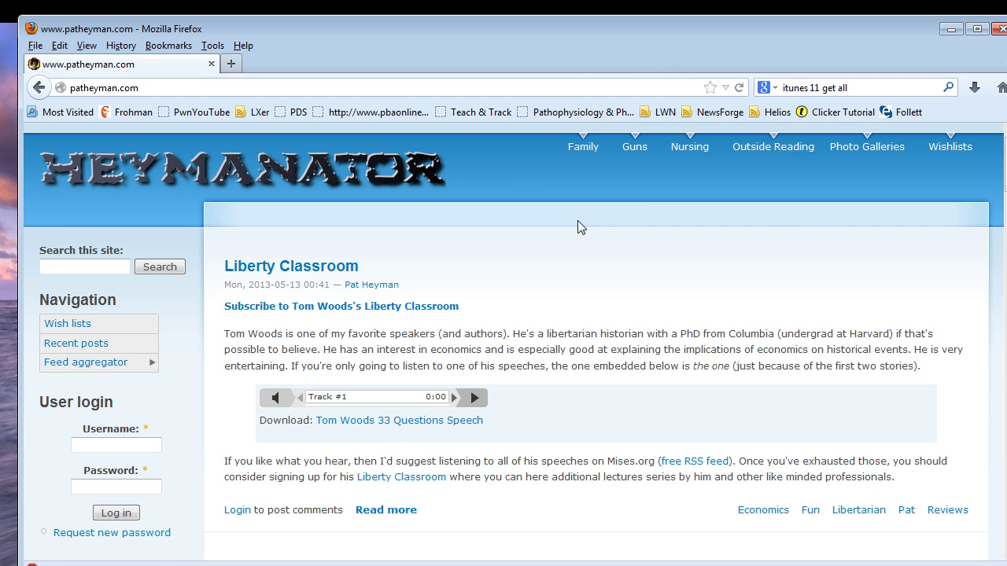
Step: Go to patheyman.com's Nursing Courses page and scroll to the Lectures and Podcasts table
mouse_move(683, 156)
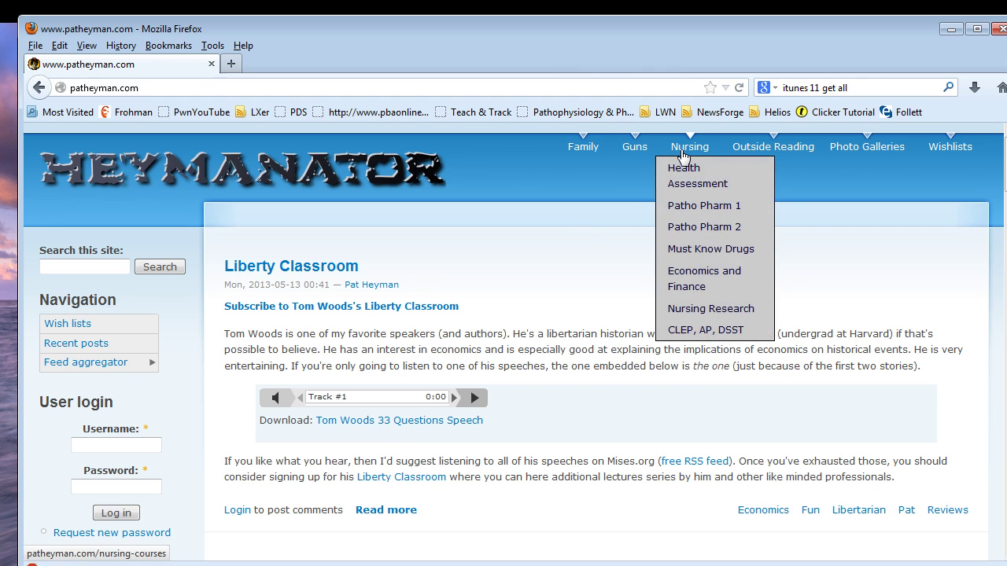
left_click(683, 156)
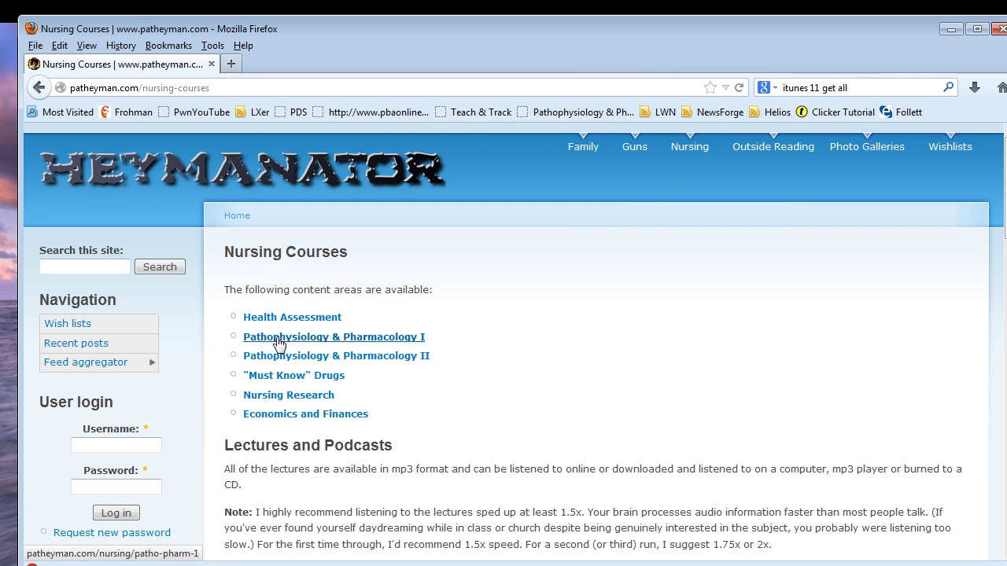
scroll(505, 441, "down", 5)
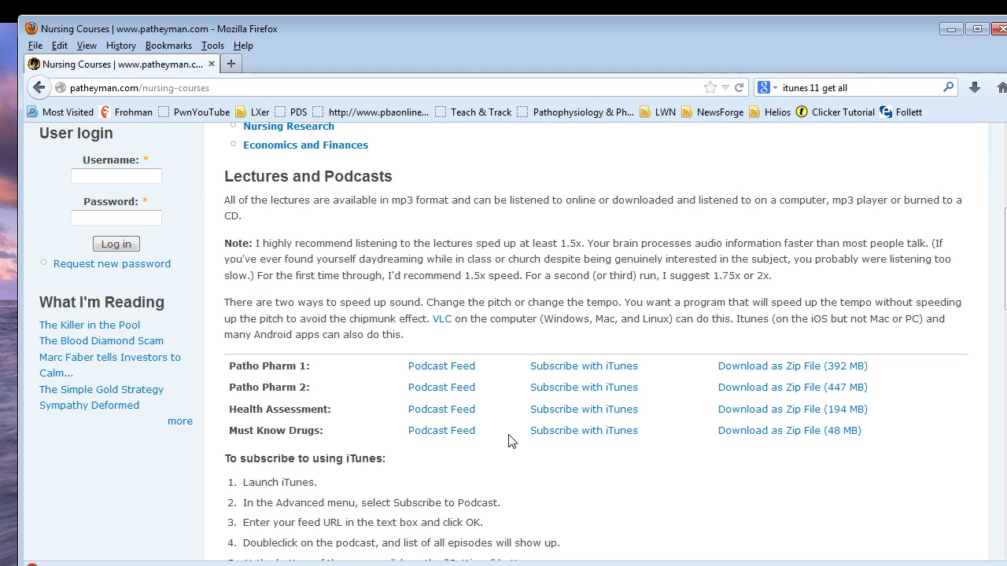
Step: Send Health Assessment's 'Subscribe with iTunes' link to the iTunes application
left_click(558, 409)
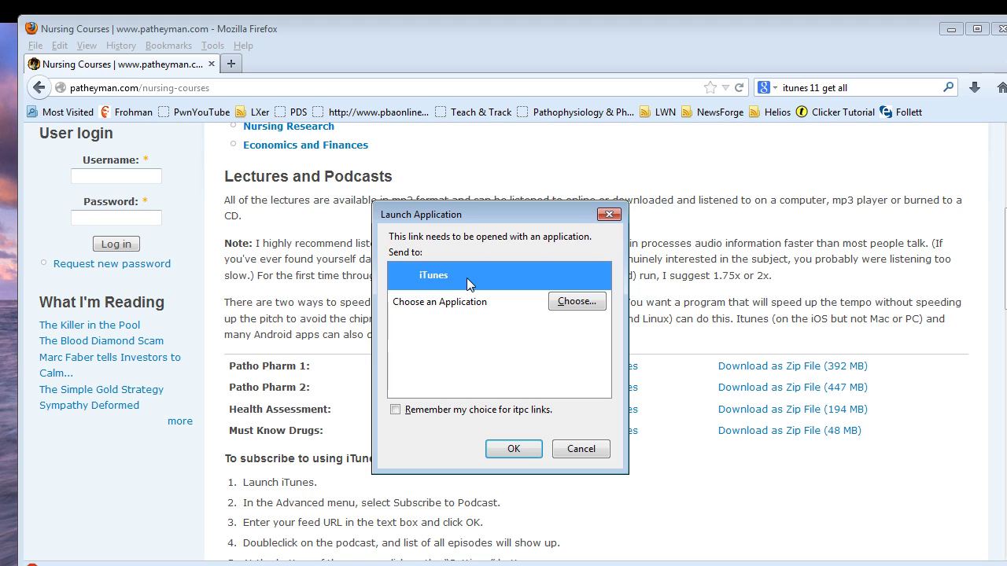
left_click(513, 449)
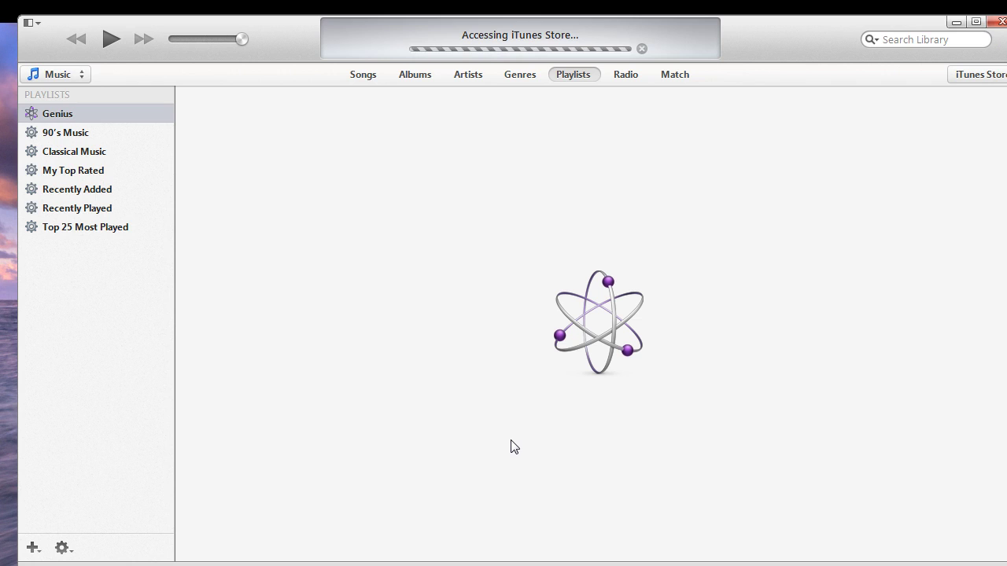
Step: Check the general preferences, then switch the iTunes library to Podcasts
left_click(51, 73)
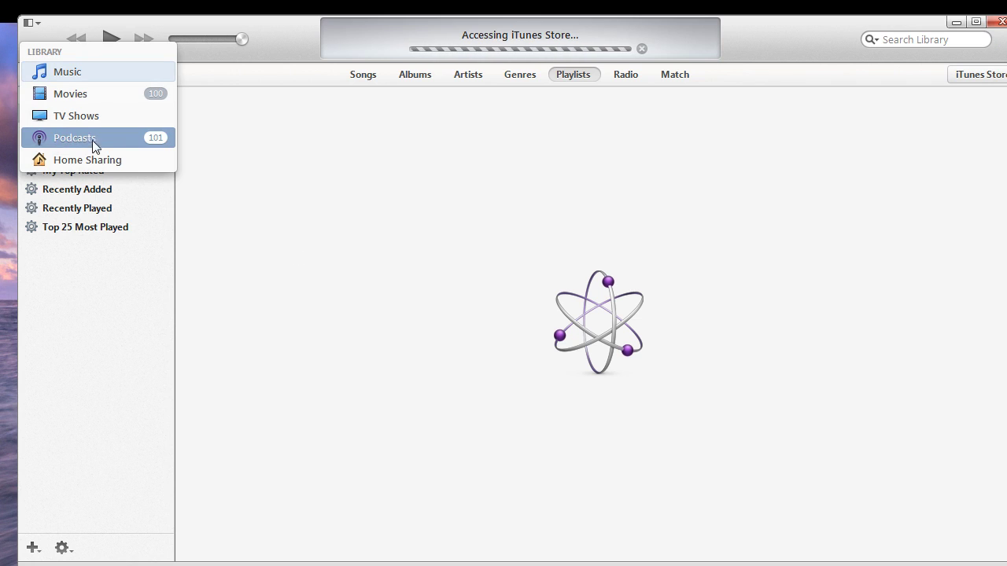
left_click(223, 155)
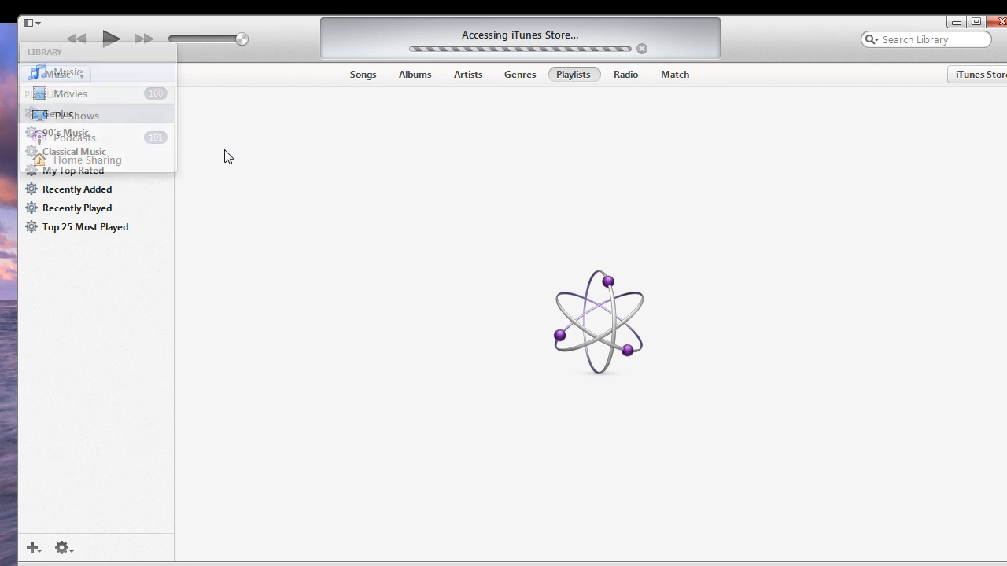
left_click(32, 25)
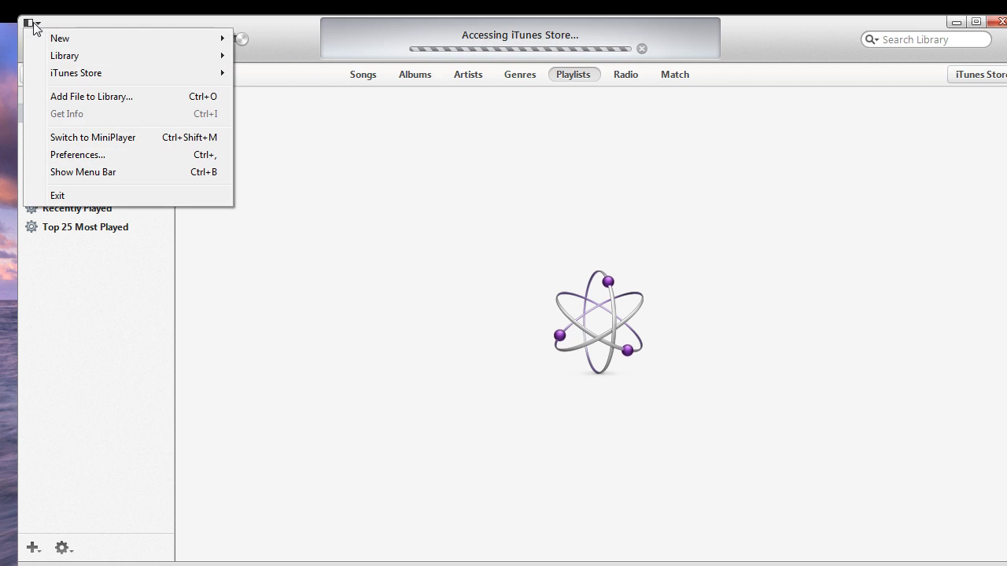
left_click(62, 155)
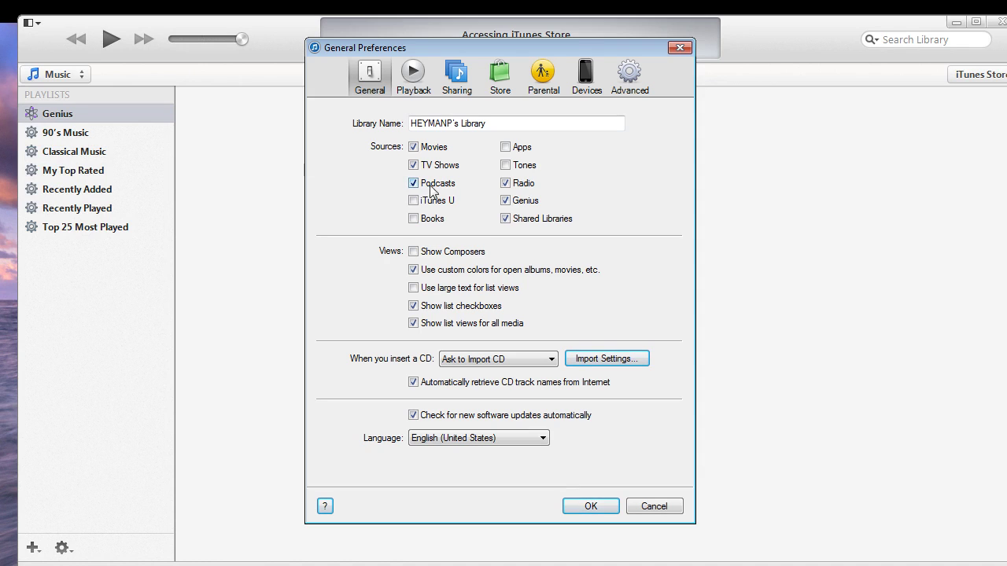
left_click(602, 508)
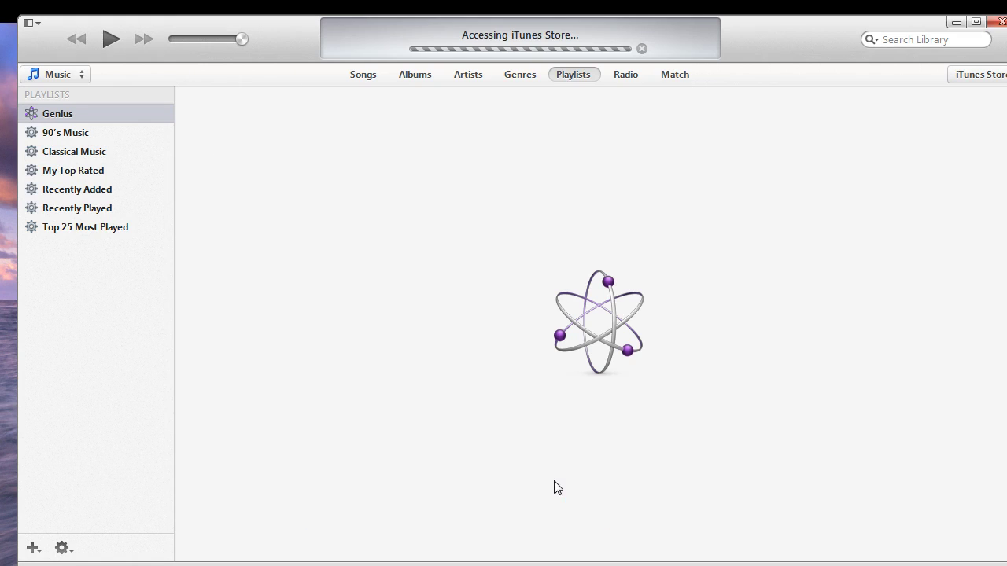
left_click(43, 77)
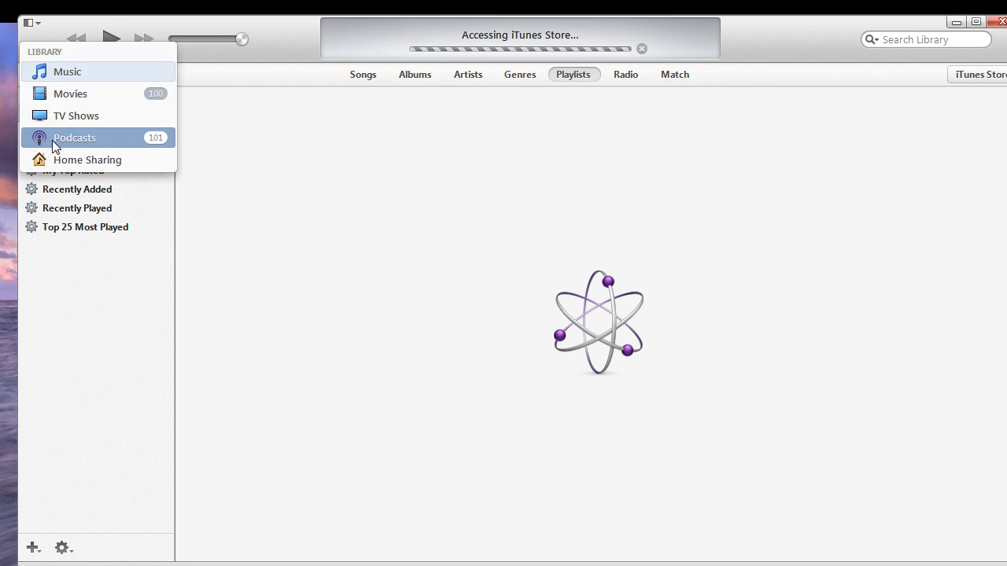
left_click(52, 140)
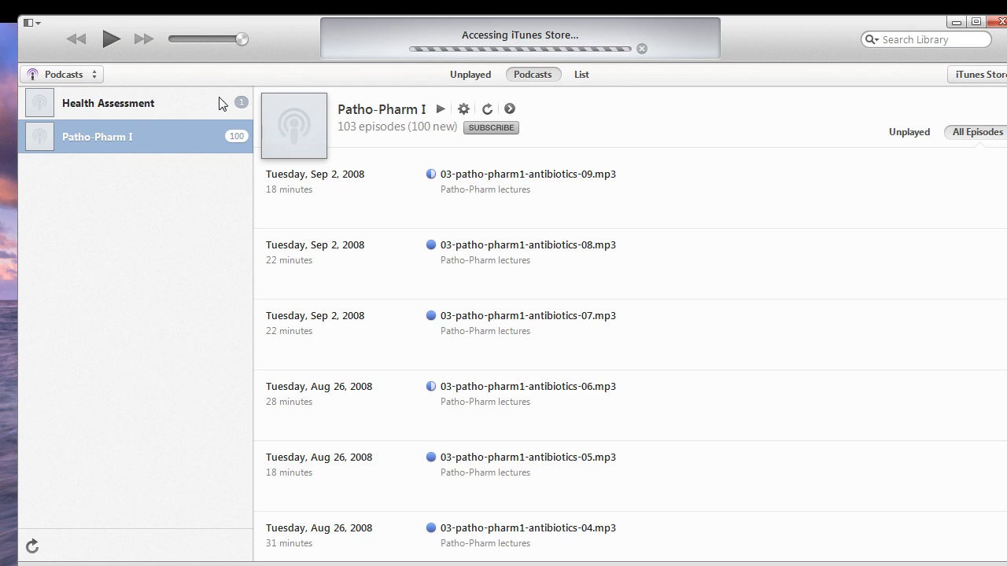
Step: Give Health Assessment custom podcast settings that download all new episodes
left_click(131, 102)
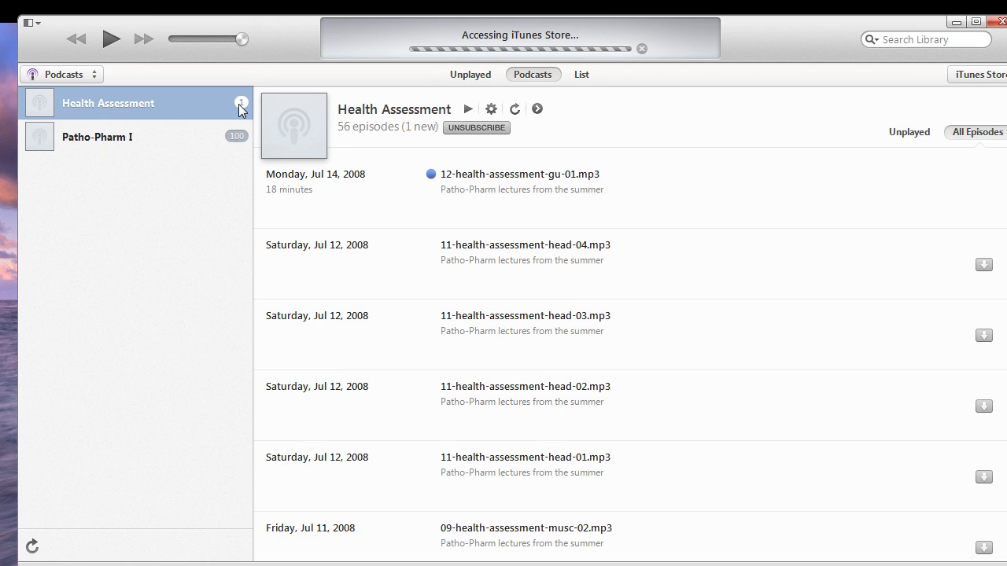
left_click(491, 110)
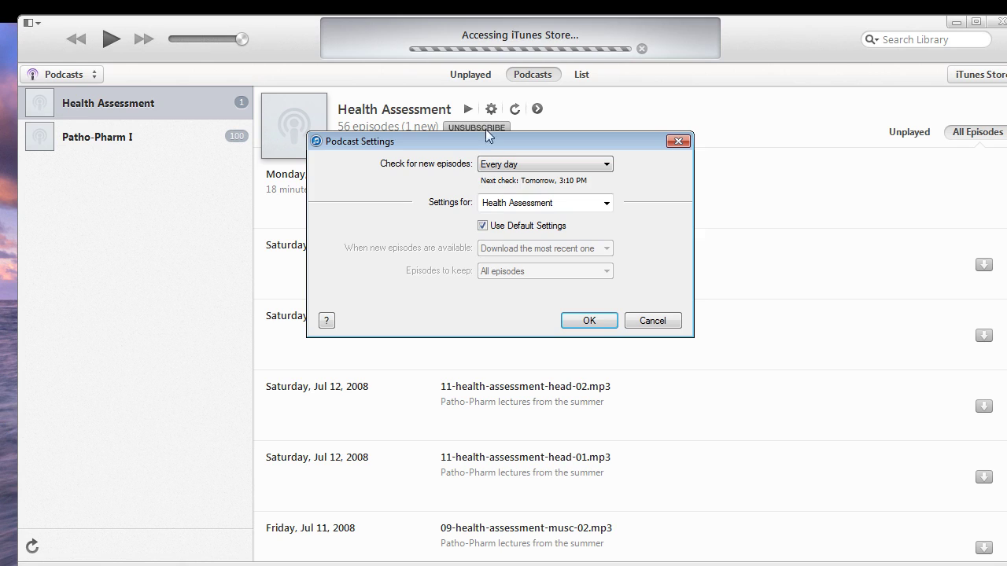
left_click(483, 225)
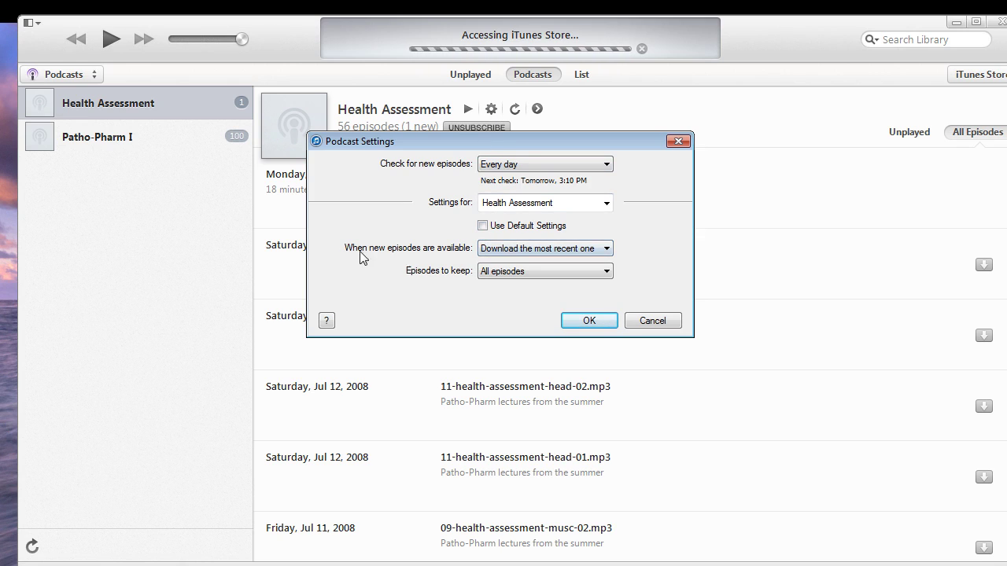
left_click(510, 253)
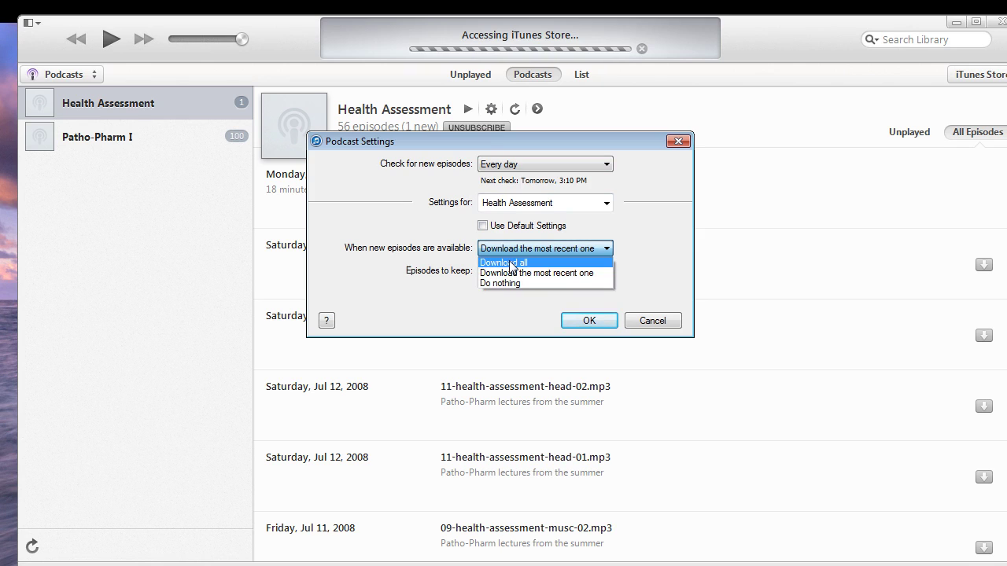
left_click(510, 262)
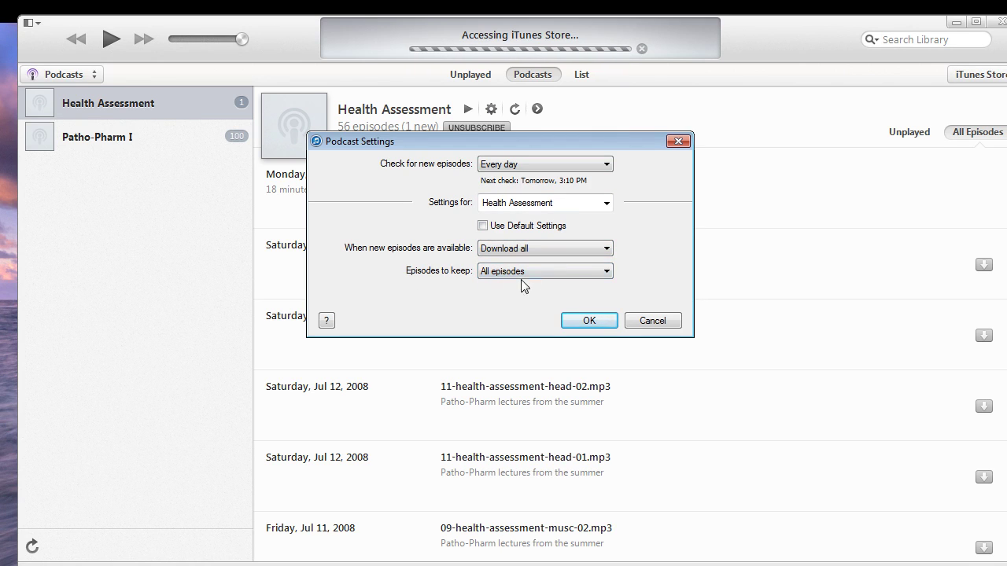
left_click(586, 323)
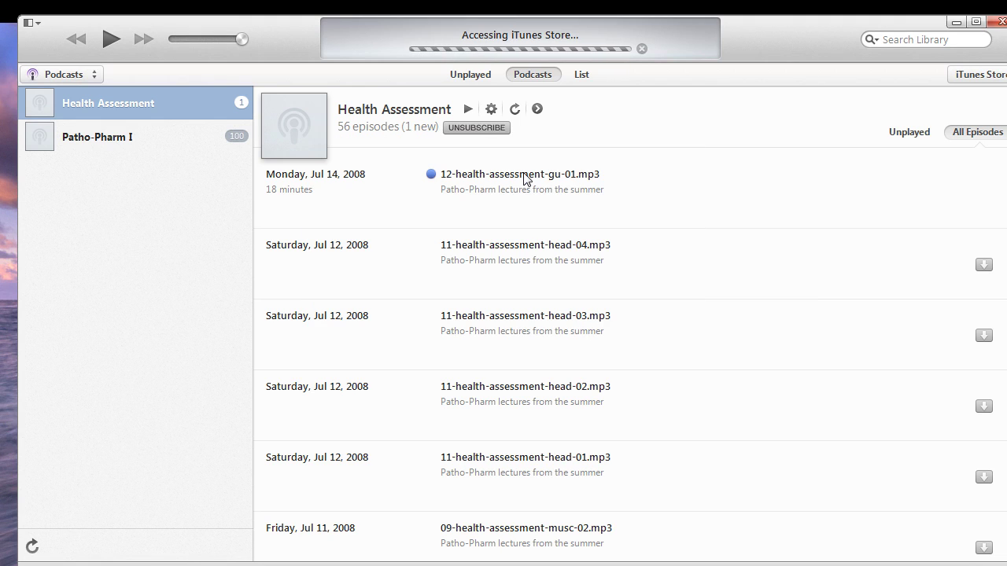
Step: In list view, expand Health Assessment and download all its episodes, then return to Firefox
left_click(582, 75)
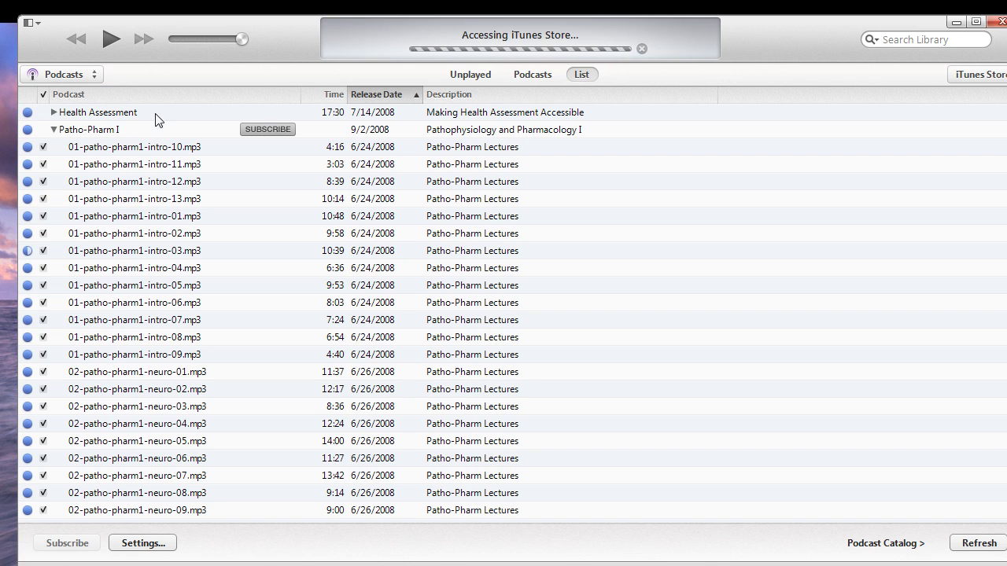
left_click(53, 113)
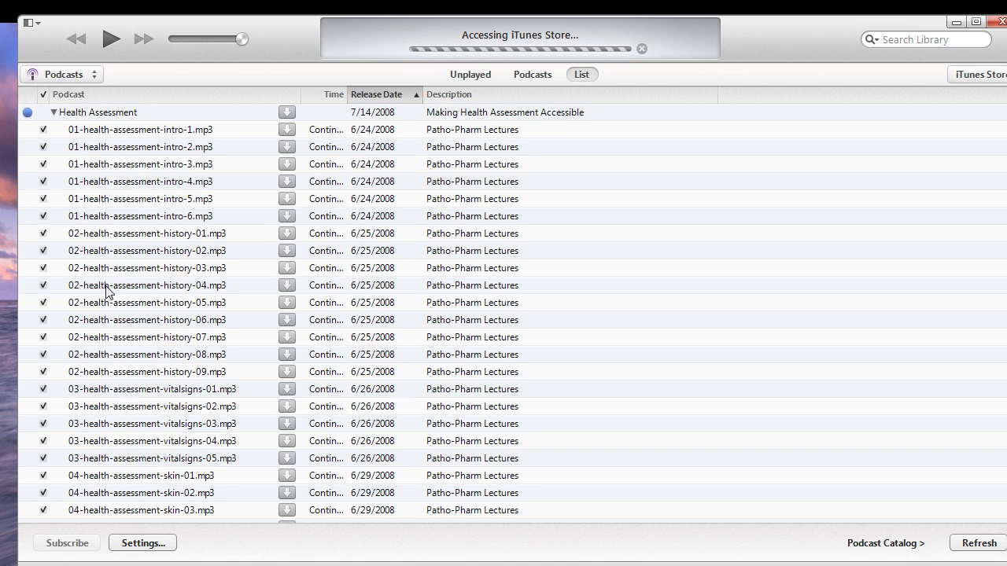
left_click(287, 115)
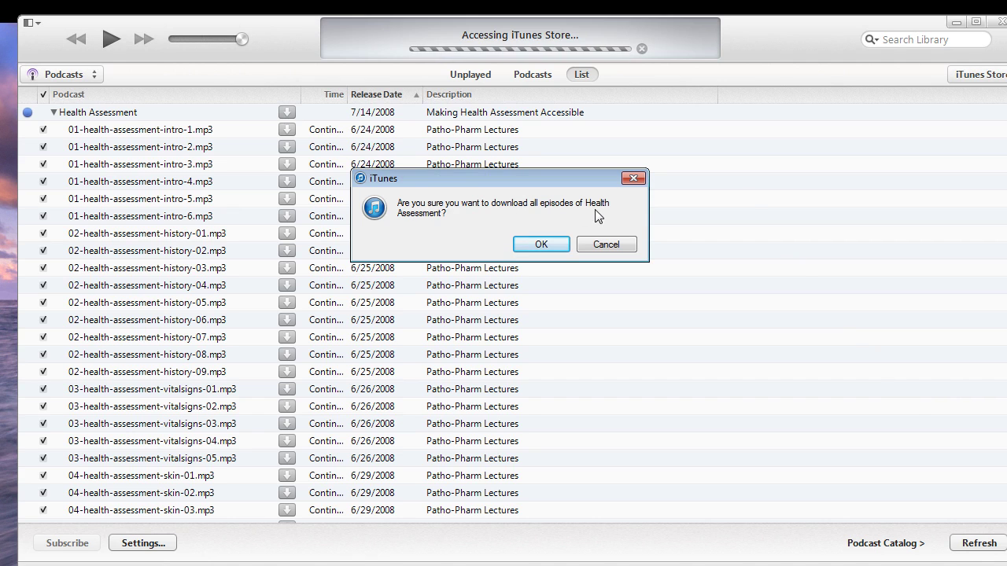
left_click(541, 245)
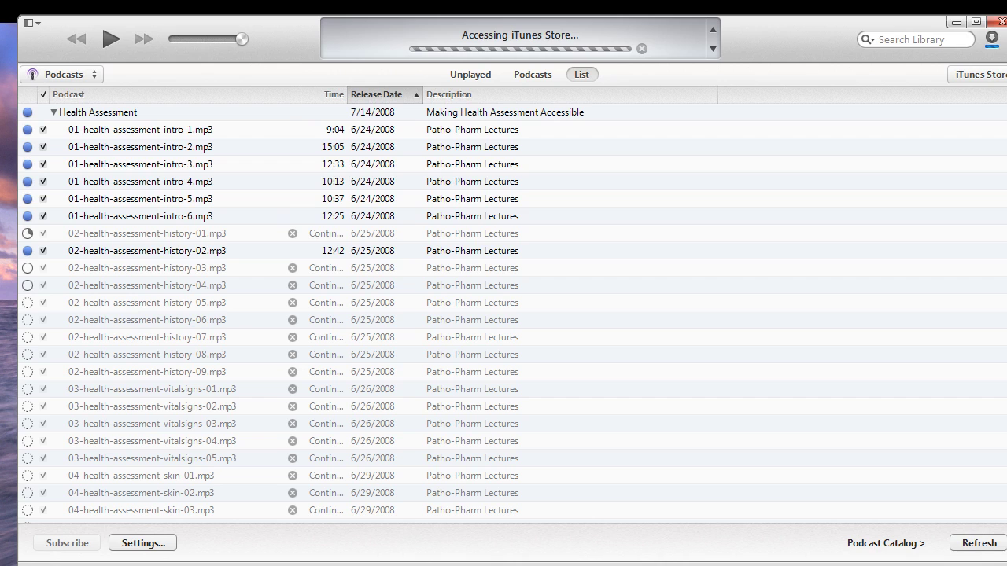
key("alt+Tab")
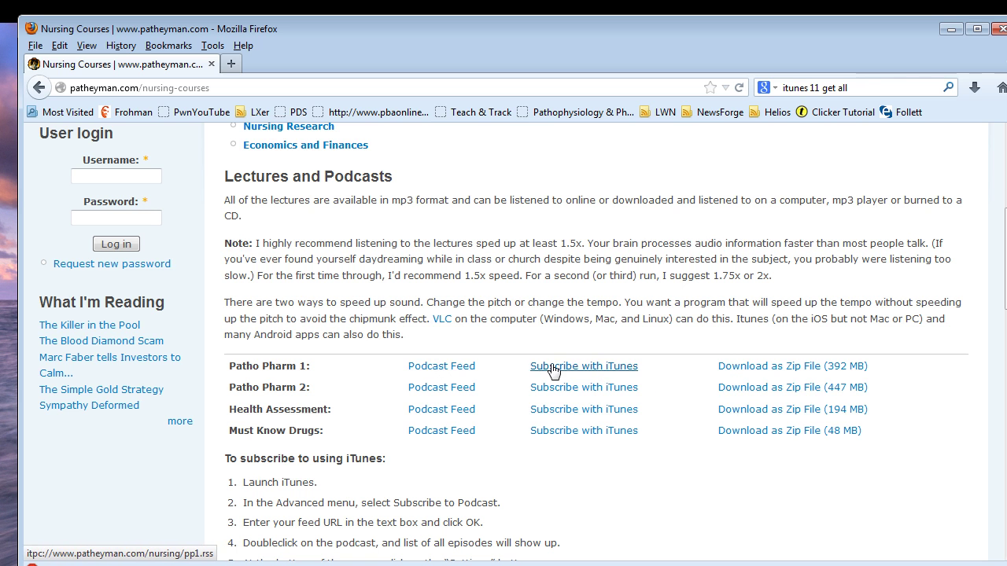
Step: Copy the link location of Patho Pharm 1's Podcast Feed
right_click(446, 373)
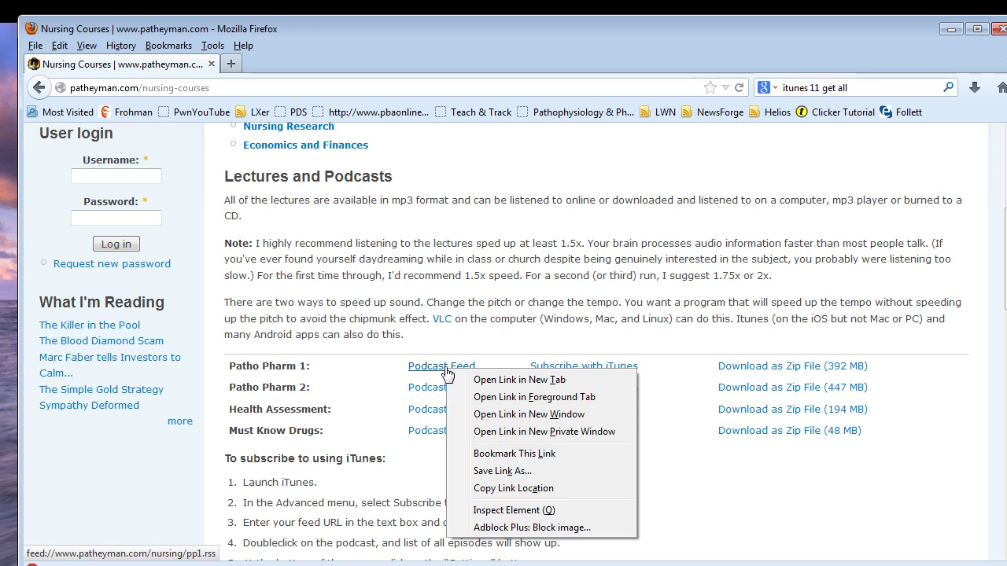
left_click(507, 489)
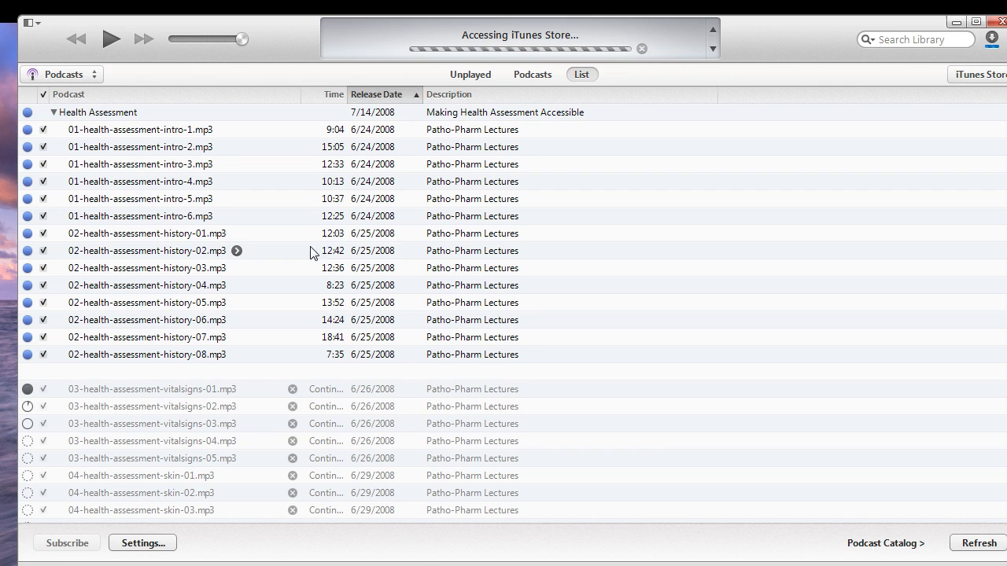
left_click(32, 24)
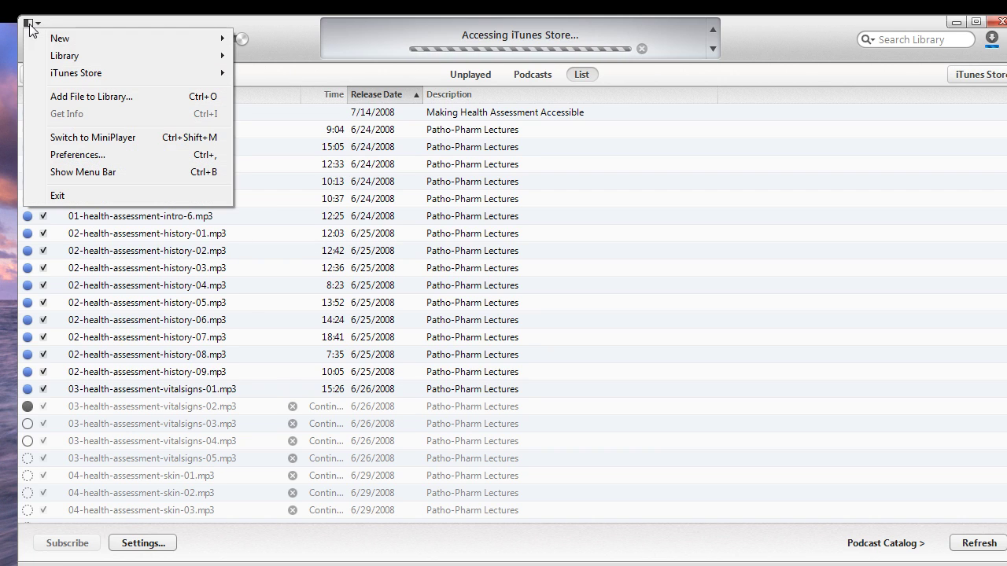
left_click(72, 173)
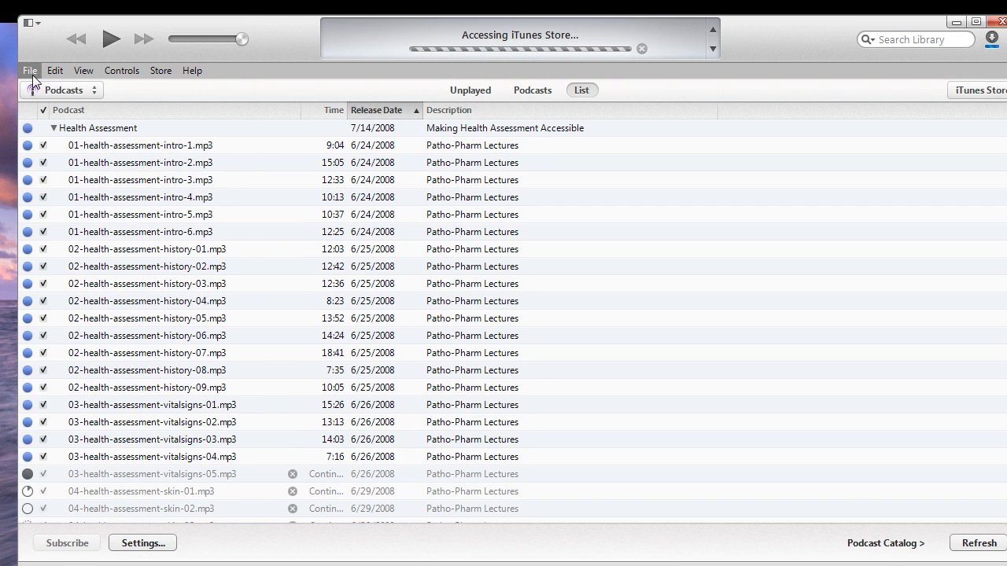
left_click(30, 71)
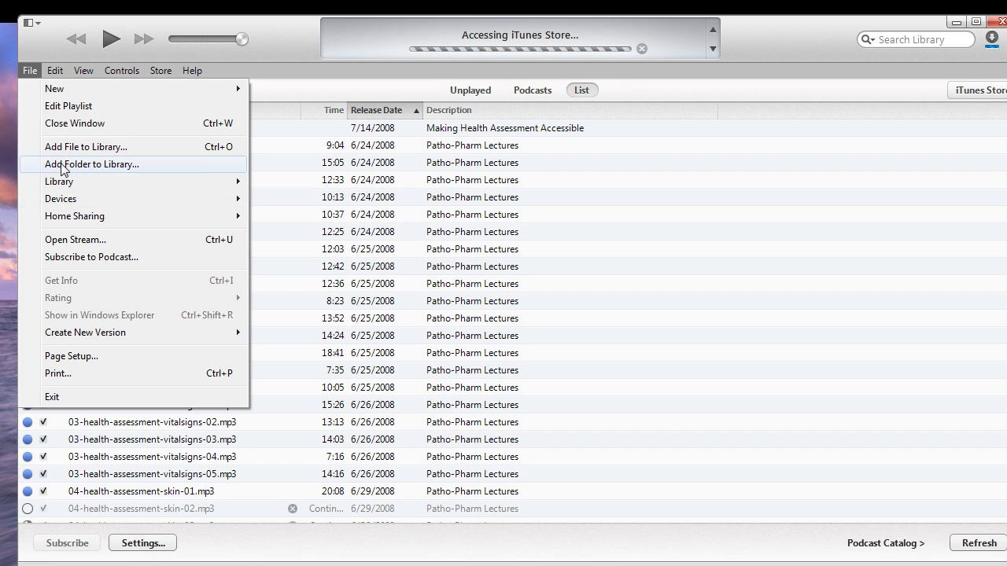
left_click(69, 260)
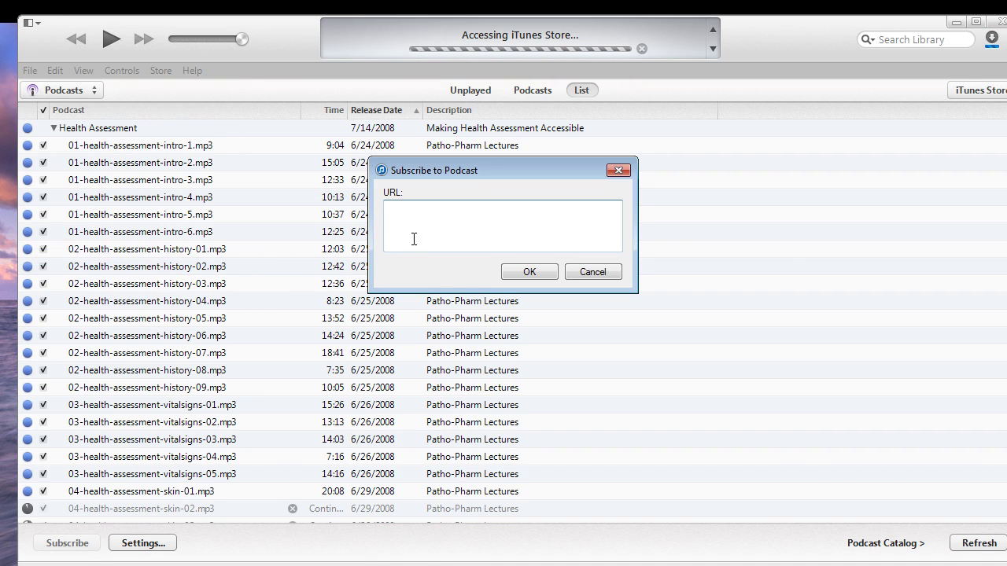
type("feed://www.patheyman.com/nursing/pp1.rss")
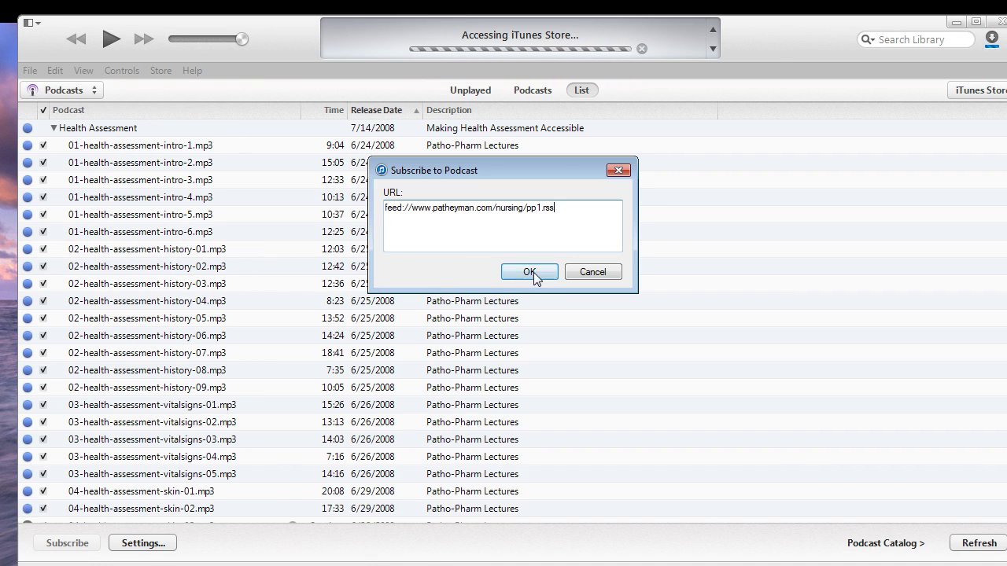
left_click(534, 271)
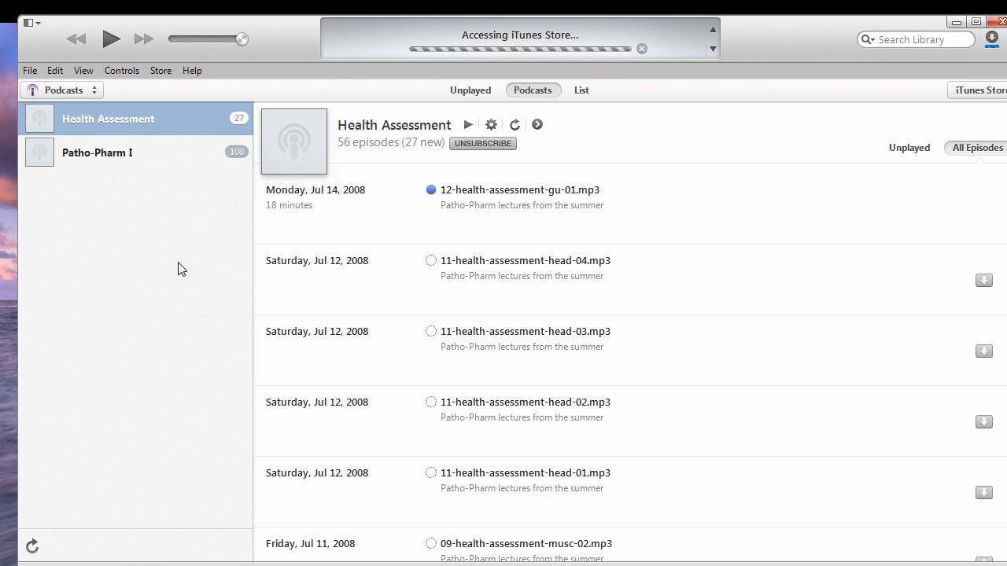
Step: Select Patho-Pharm I in the sidebar to list its 103 episodes
left_click(150, 155)
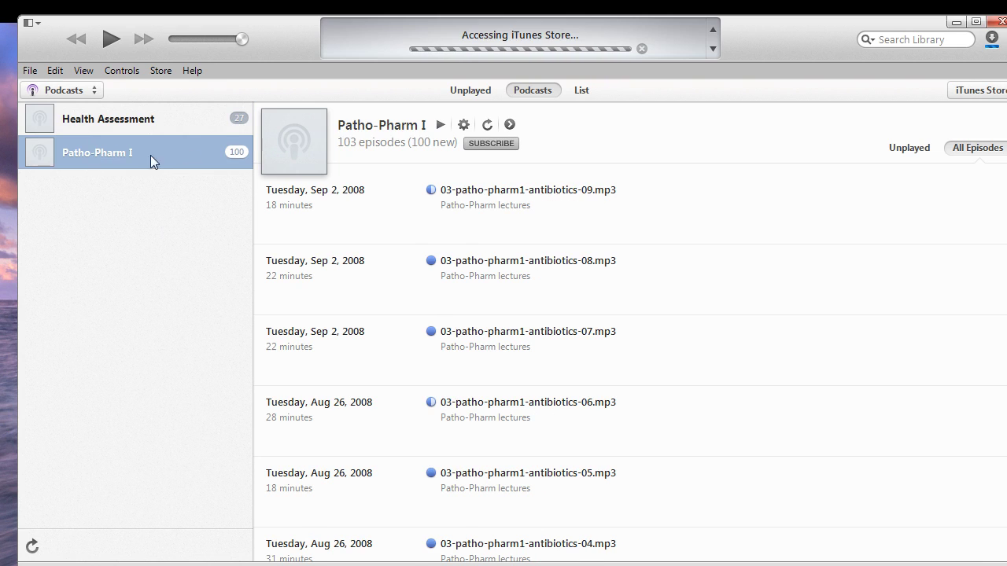